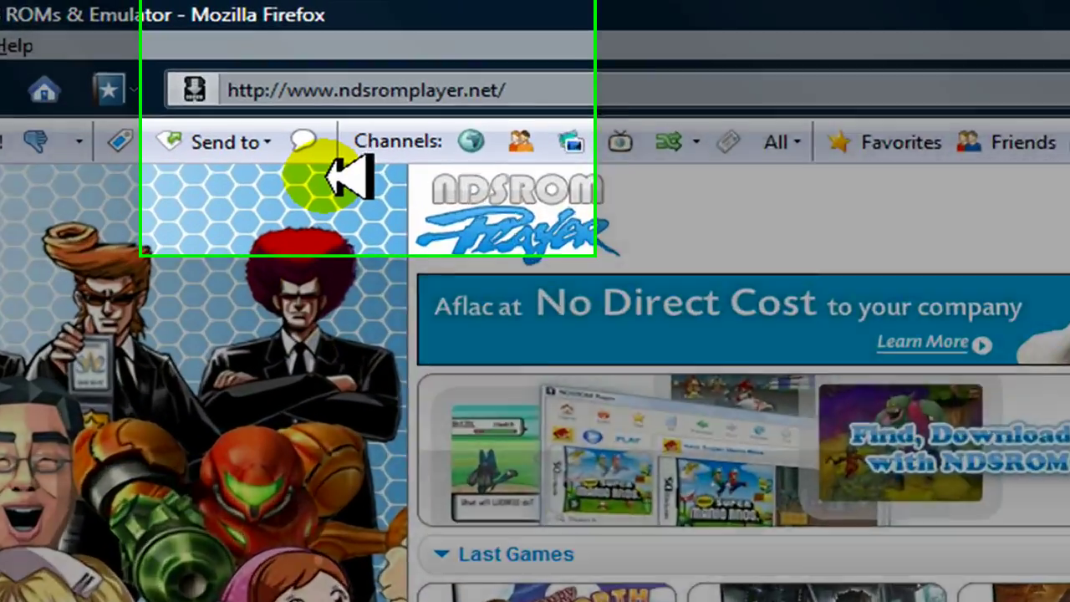
click(566, 89)
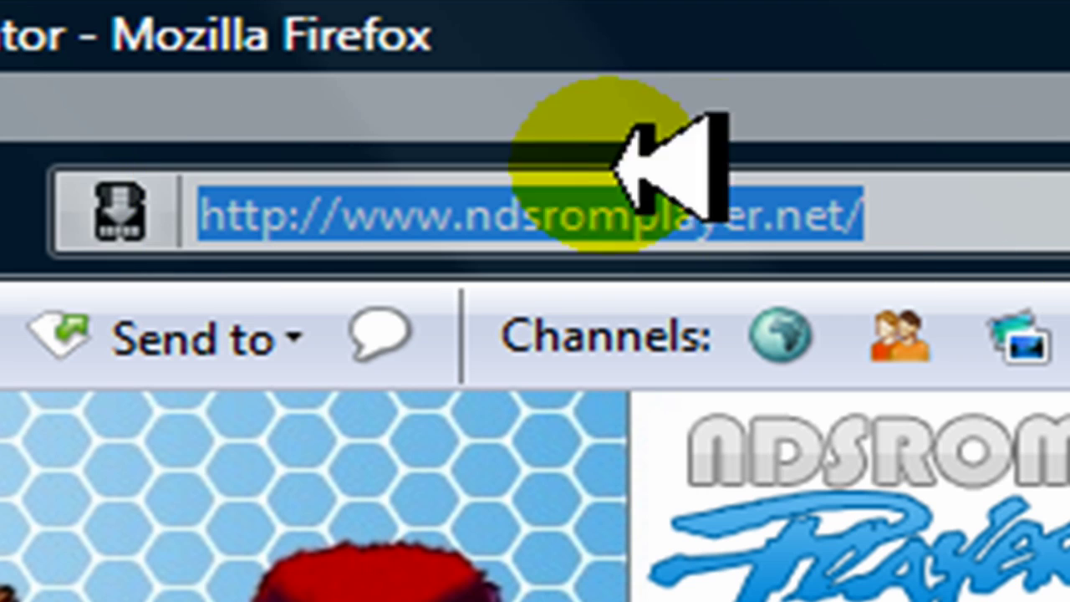
click(961, 194)
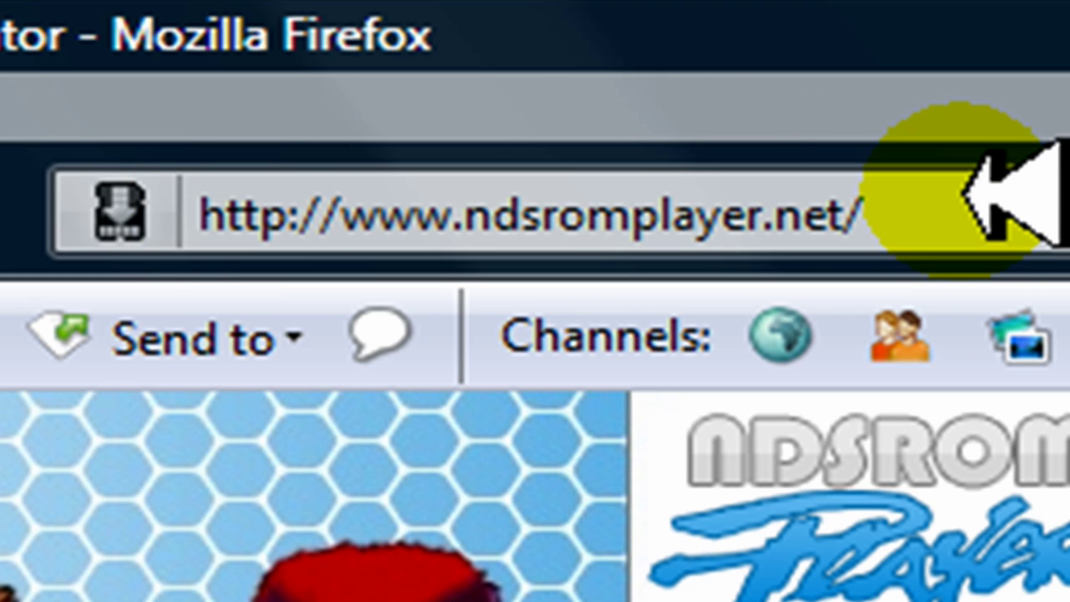
drag(966, 194, 284, 211)
click(968, 224)
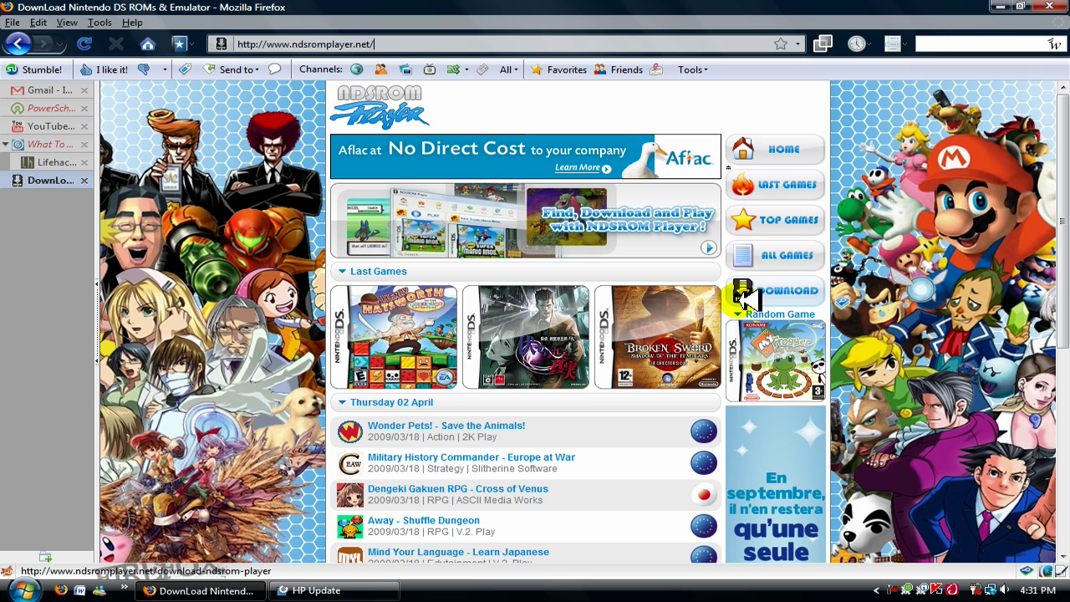
Open the site's NDSROM Player download page and request the installer, then dismiss the download without saving the file
click(786, 288)
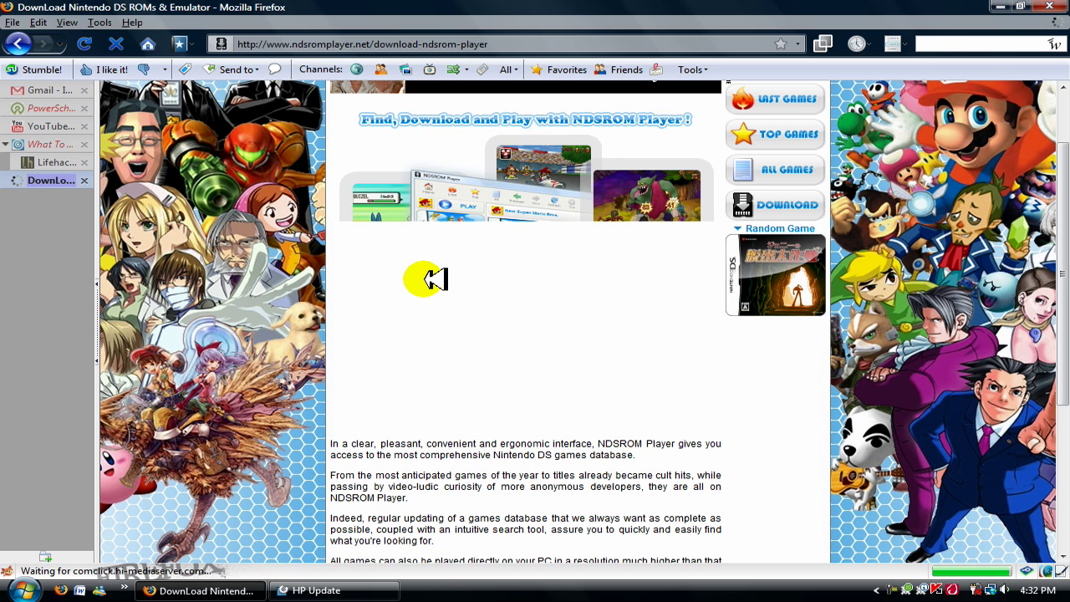
scroll(435, 280, down, 6)
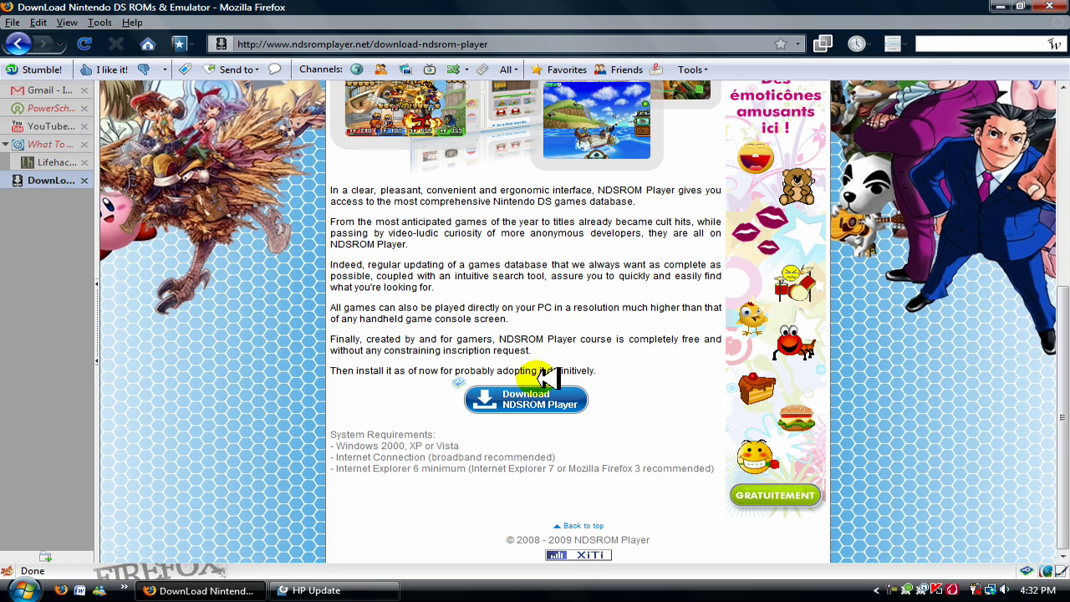
click(514, 402)
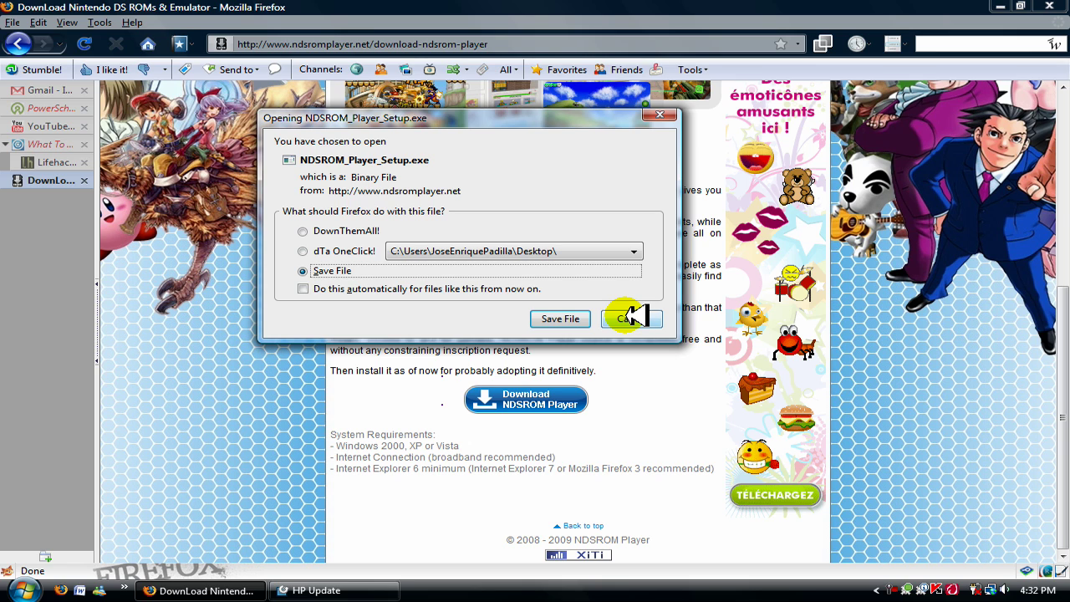
click(629, 316)
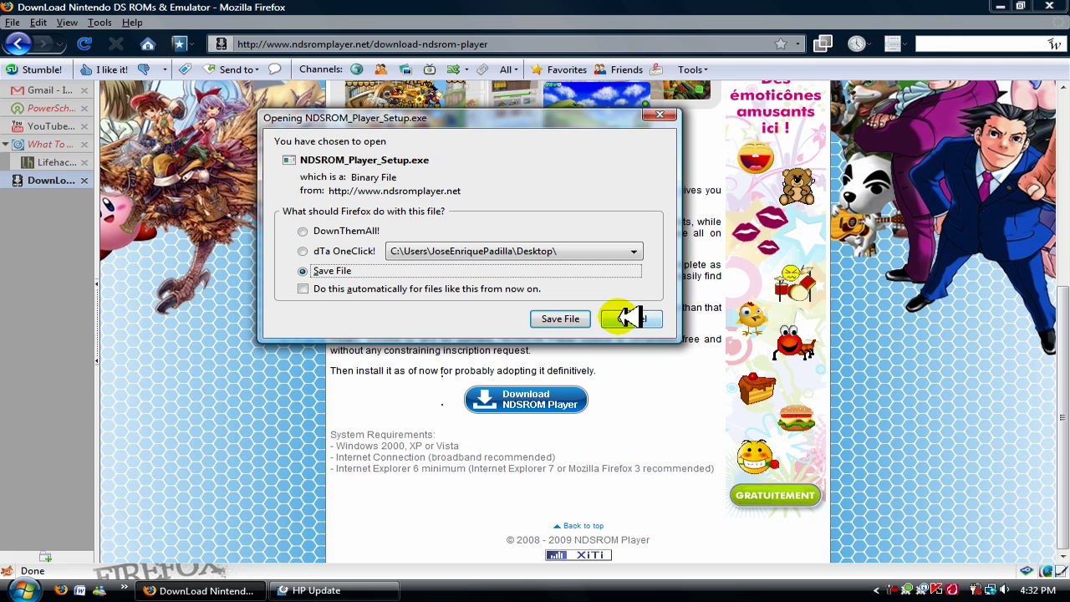
click(629, 317)
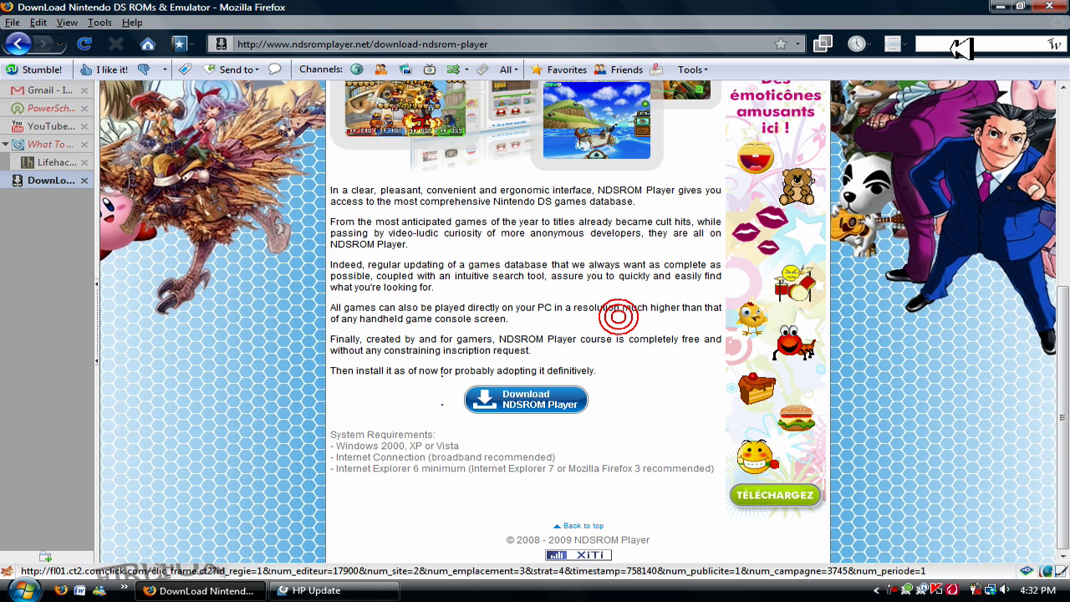
Minimize the browser and launch the installed NDSROM Player from the desktop
click(999, 7)
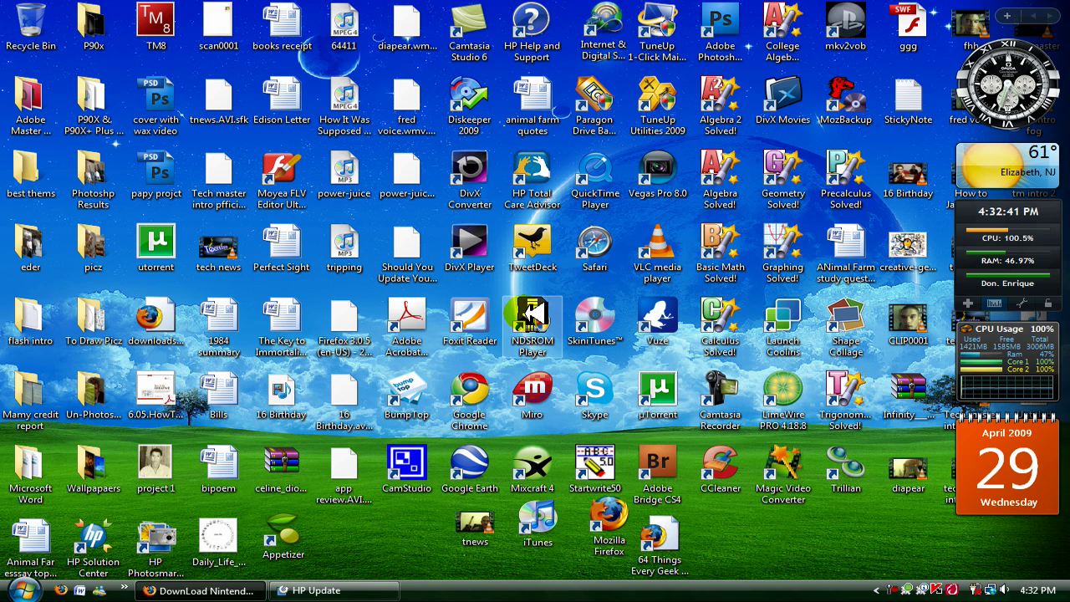
click(520, 366)
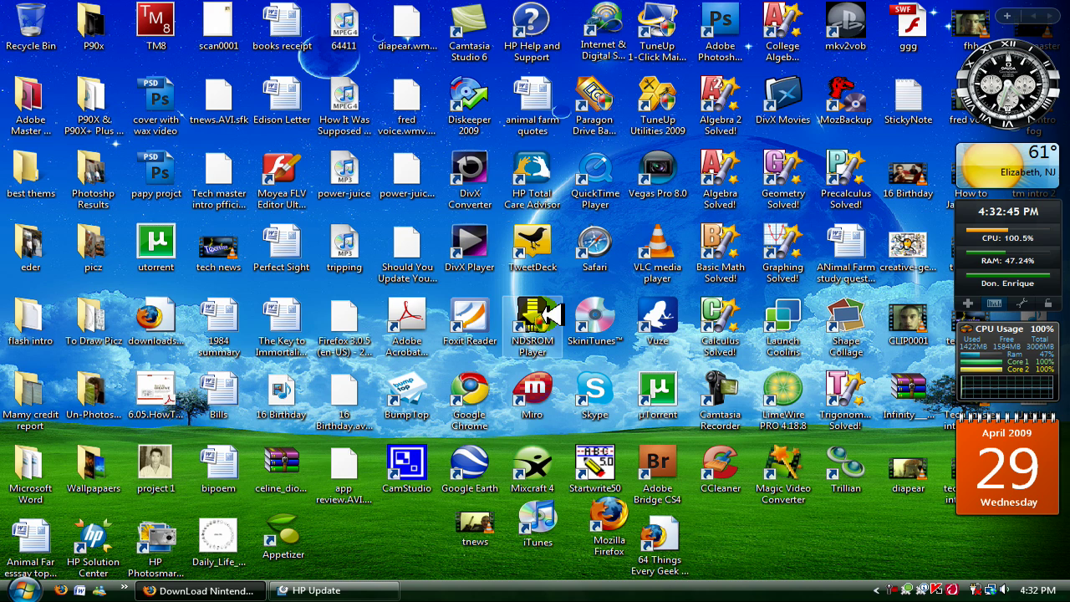
click(543, 349)
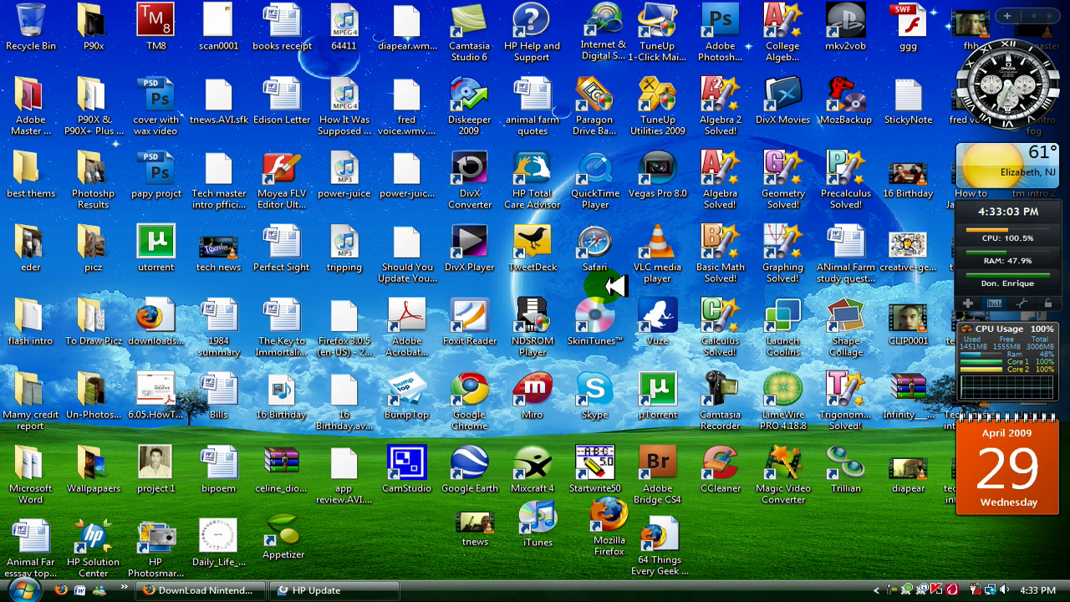
double_click(530, 305)
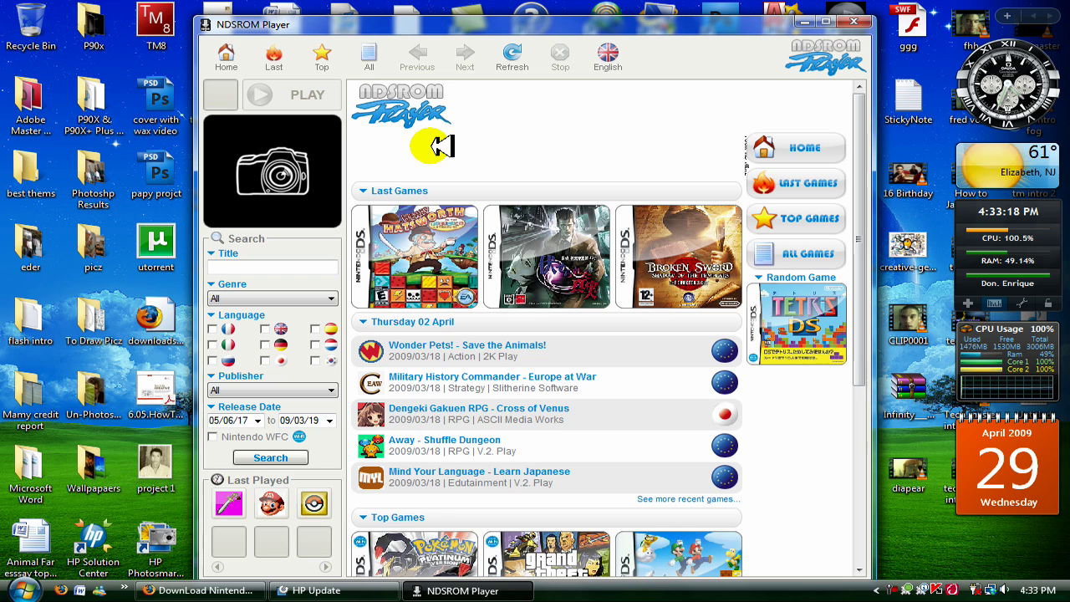
Open Pokemon Platinum Version from the Top Games section and start playing it in the emulator
scroll(544, 168, down, 5)
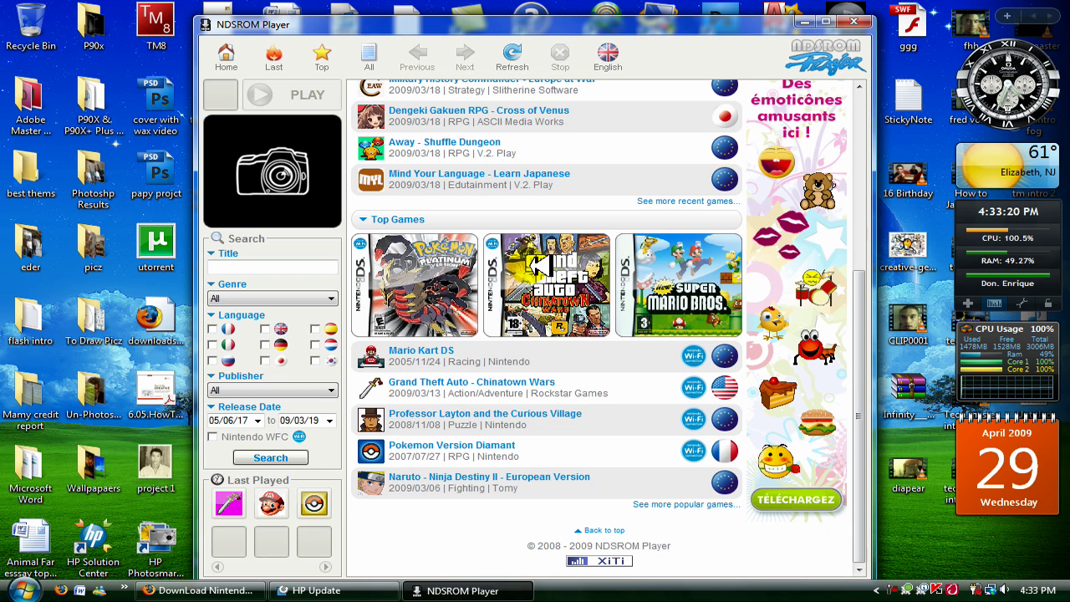
click(648, 354)
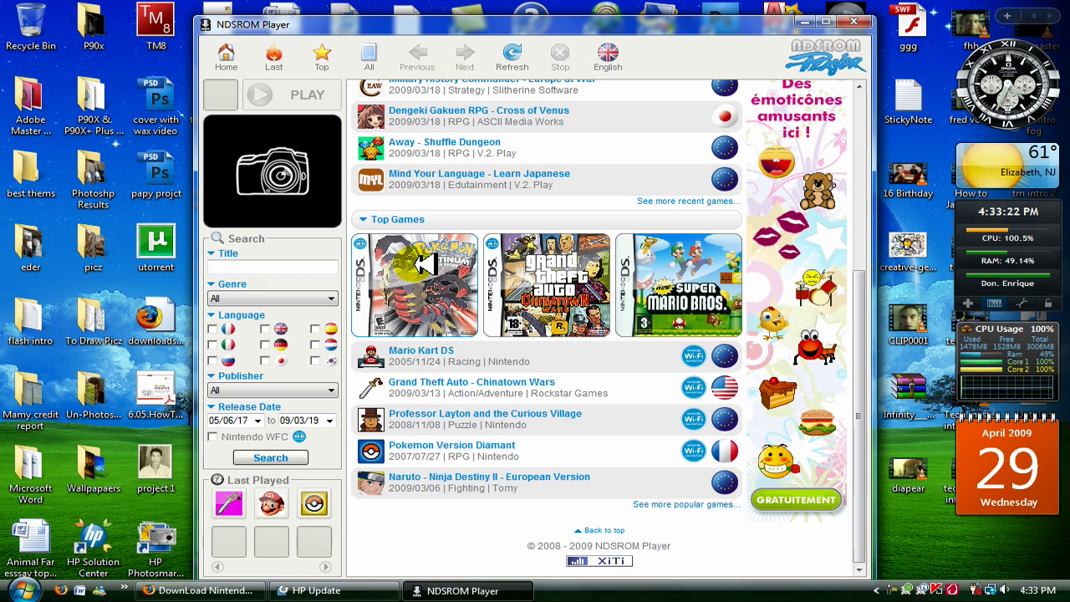
click(433, 283)
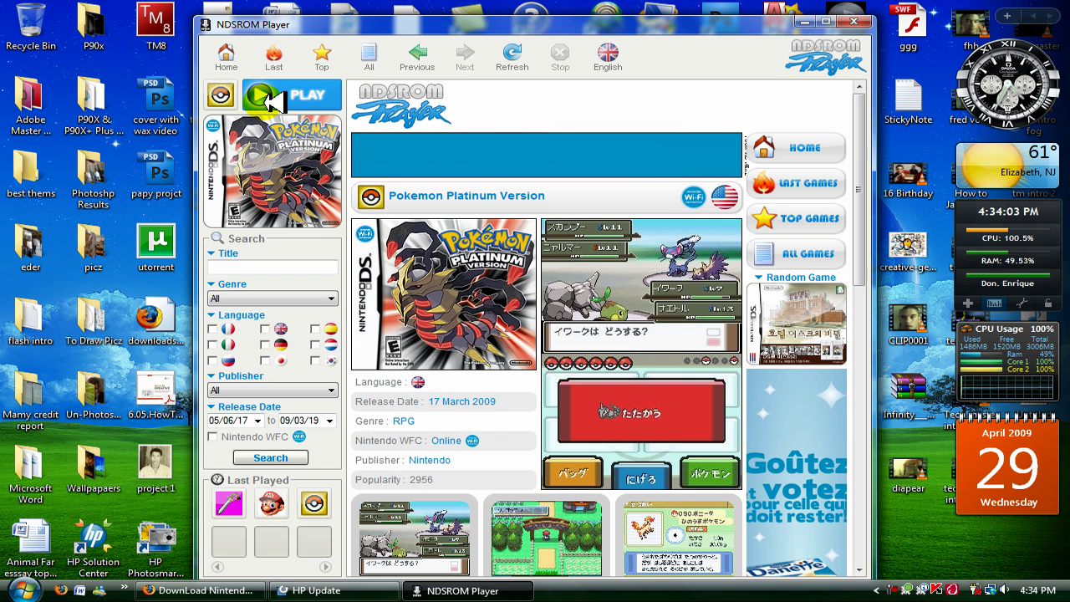
click(271, 97)
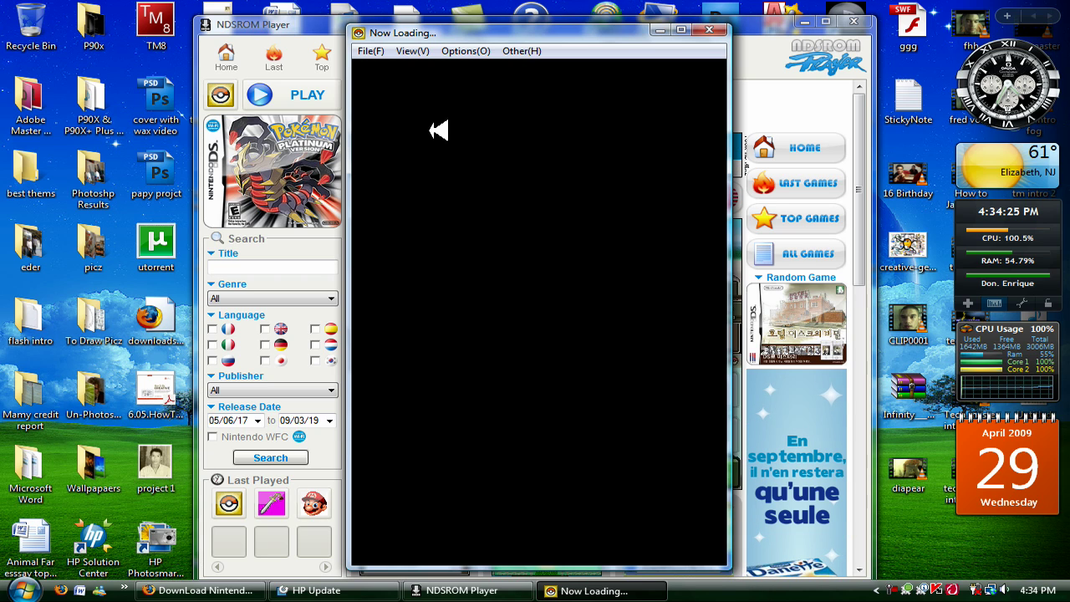
click(439, 130)
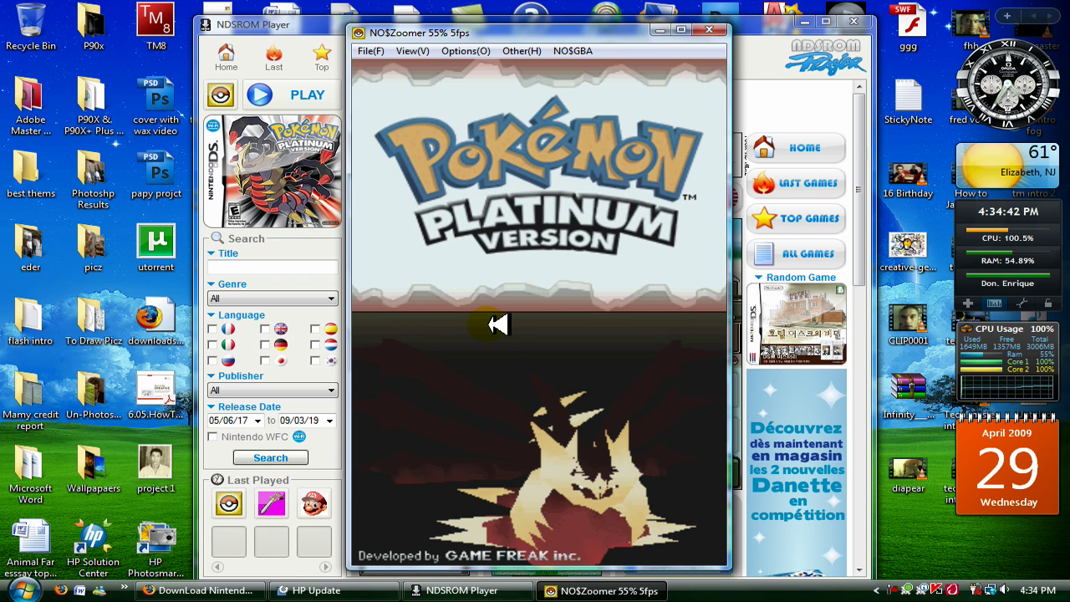
Get past the Pokemon Platinum title screen and continue the saved game
click(527, 334)
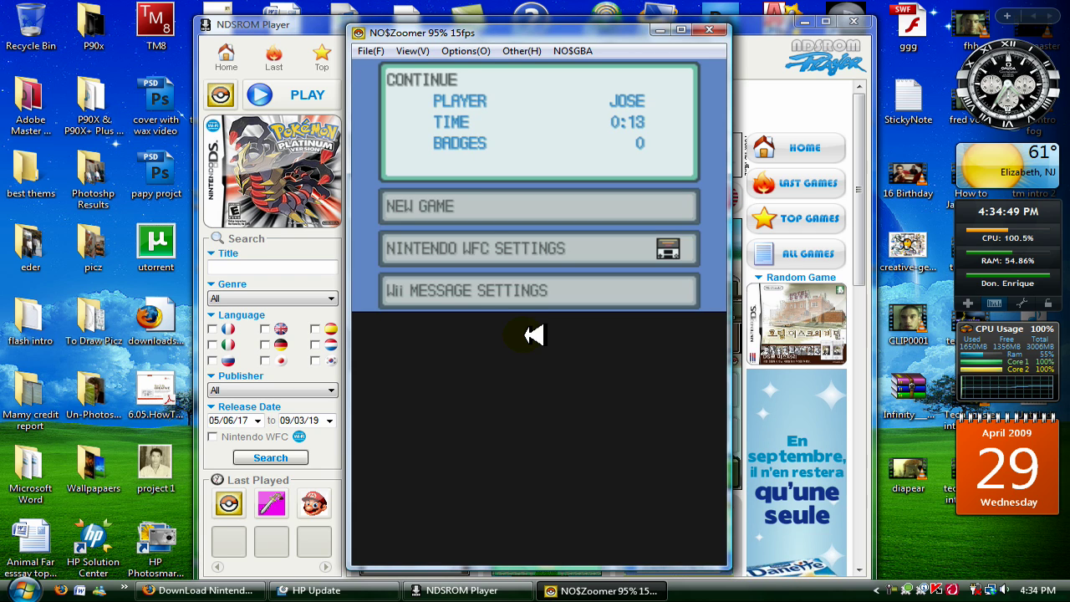
click(533, 335)
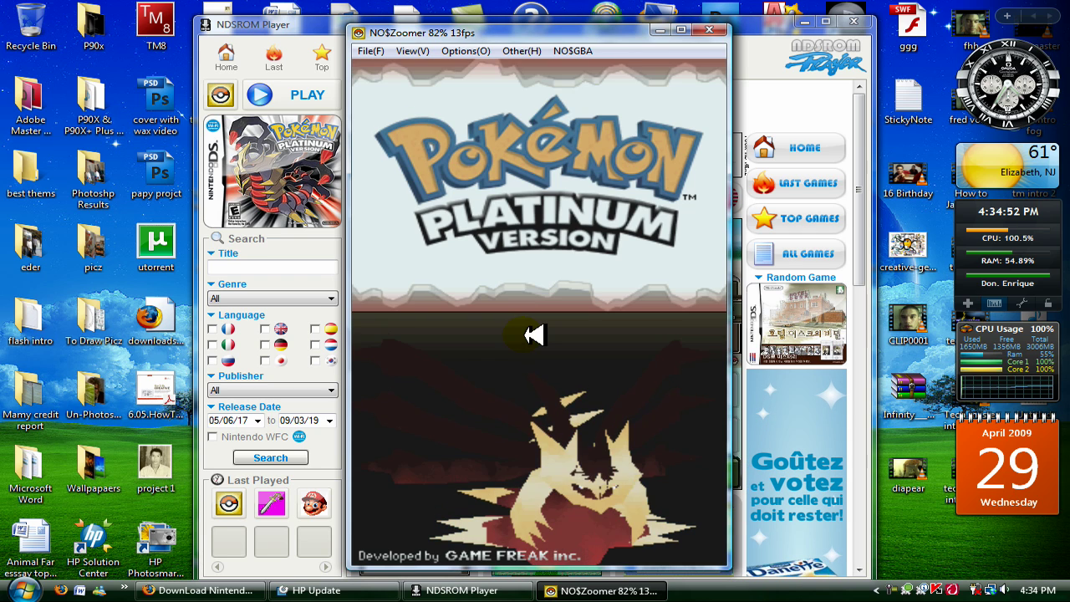
click(534, 335)
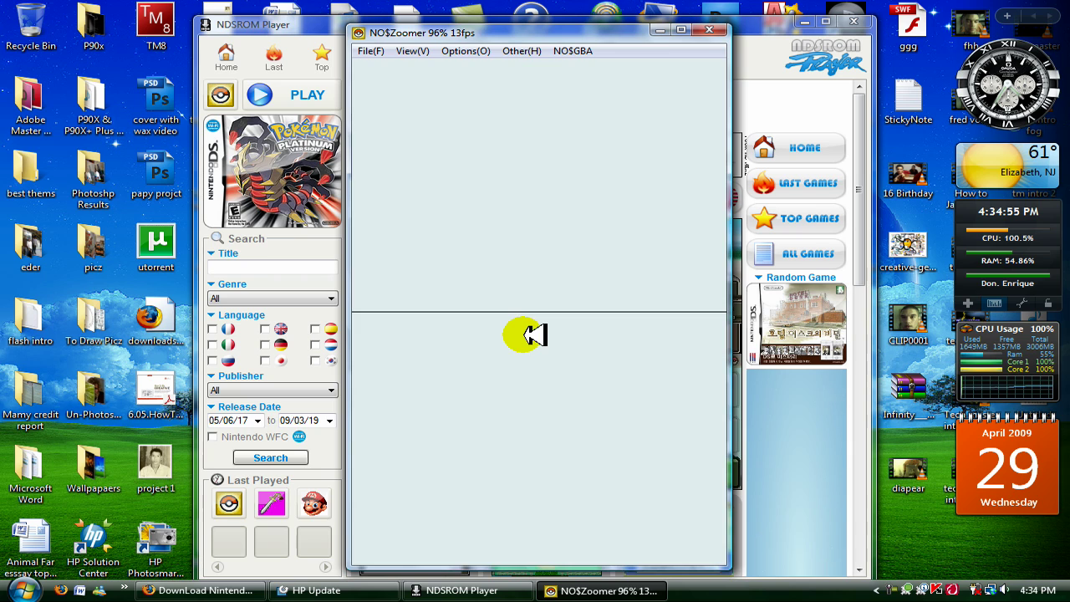
key(x)
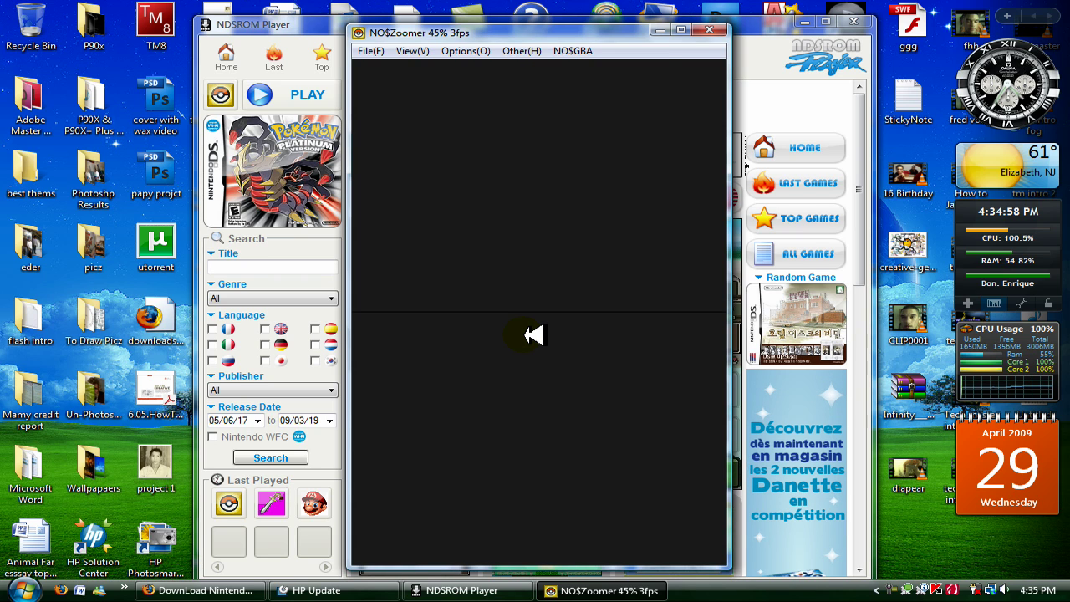
click(533, 335)
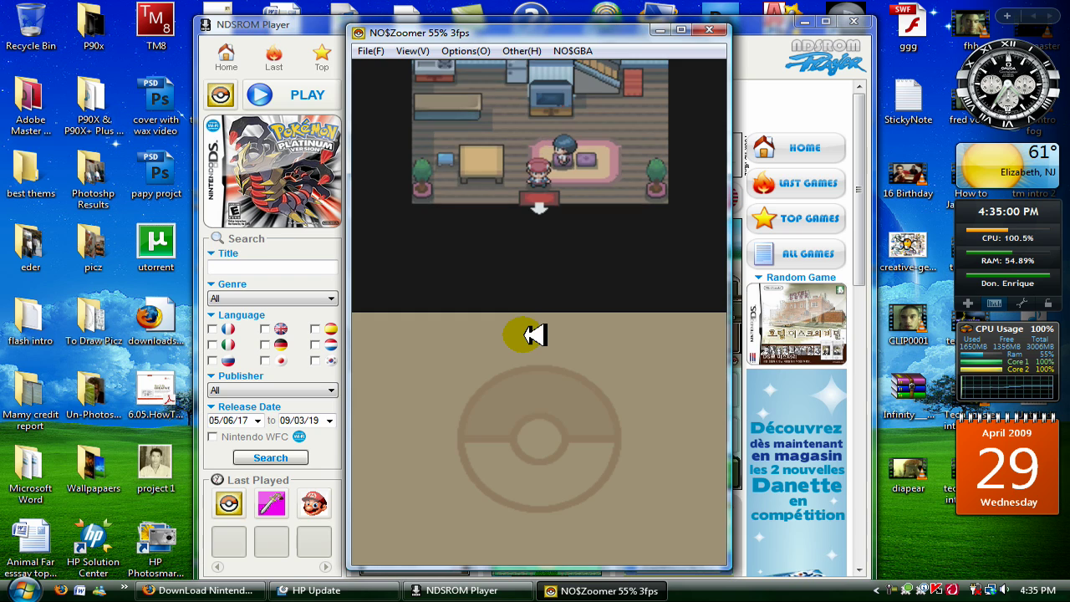
Walk the character out of the house and up the path between the two green-roofed houses
click(533, 334)
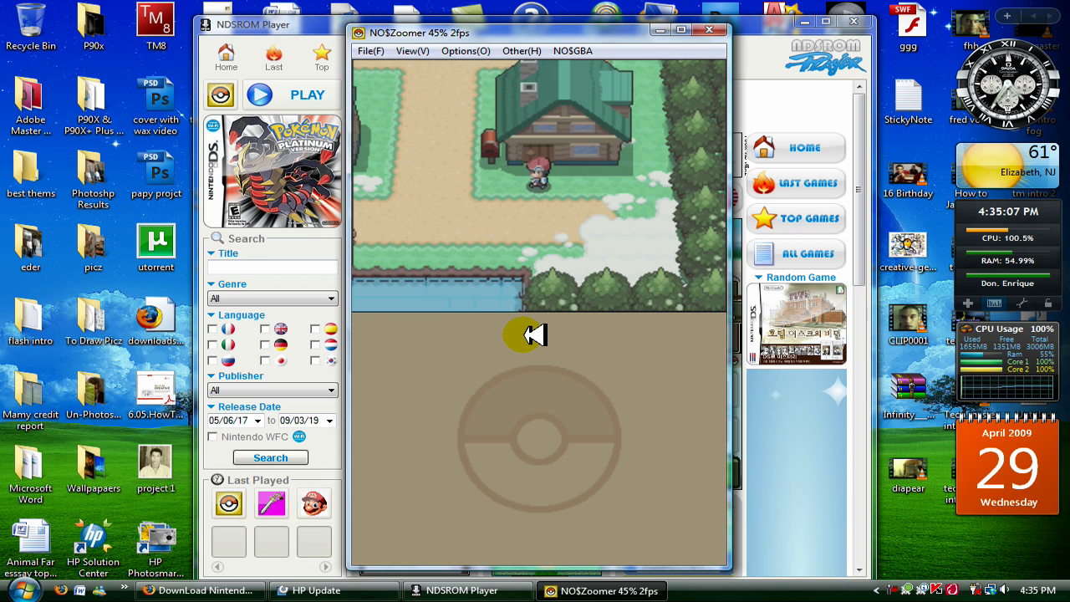
key(Left)
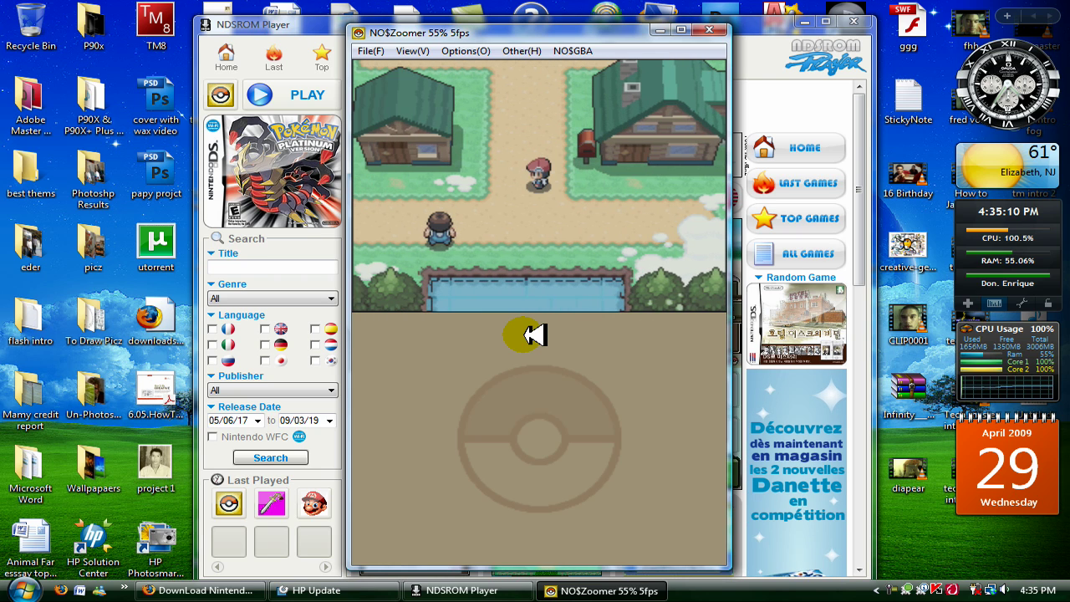
key(Up)
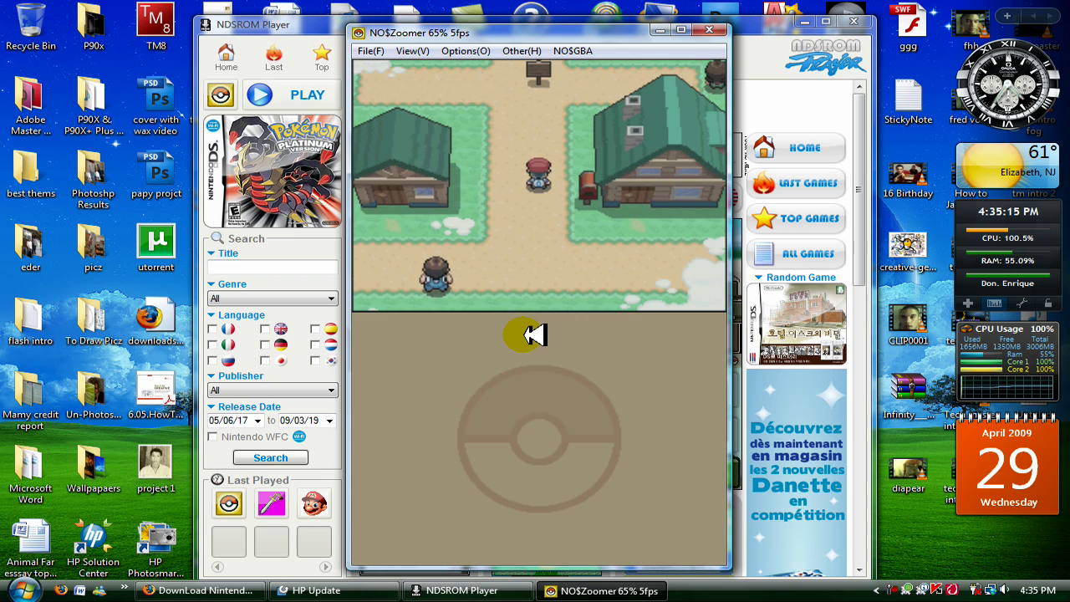
key(Left)
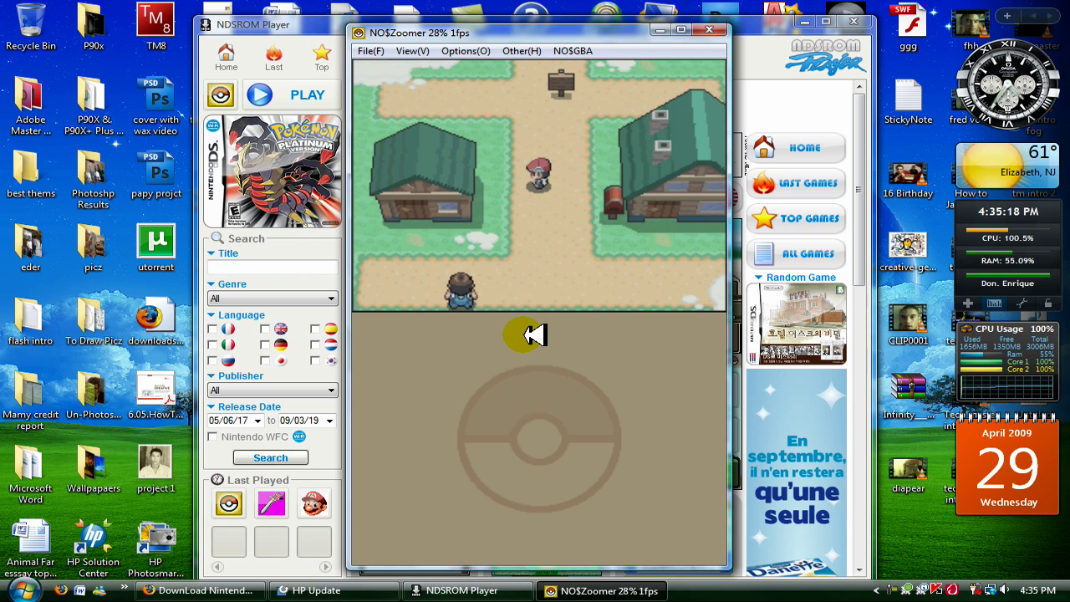
key(Right)
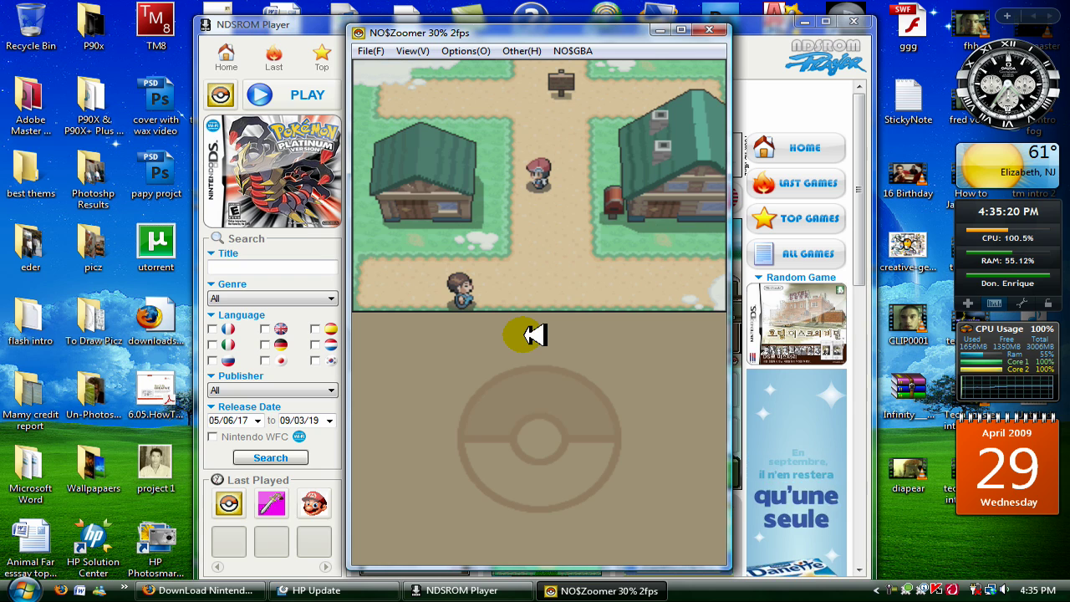
click(465, 51)
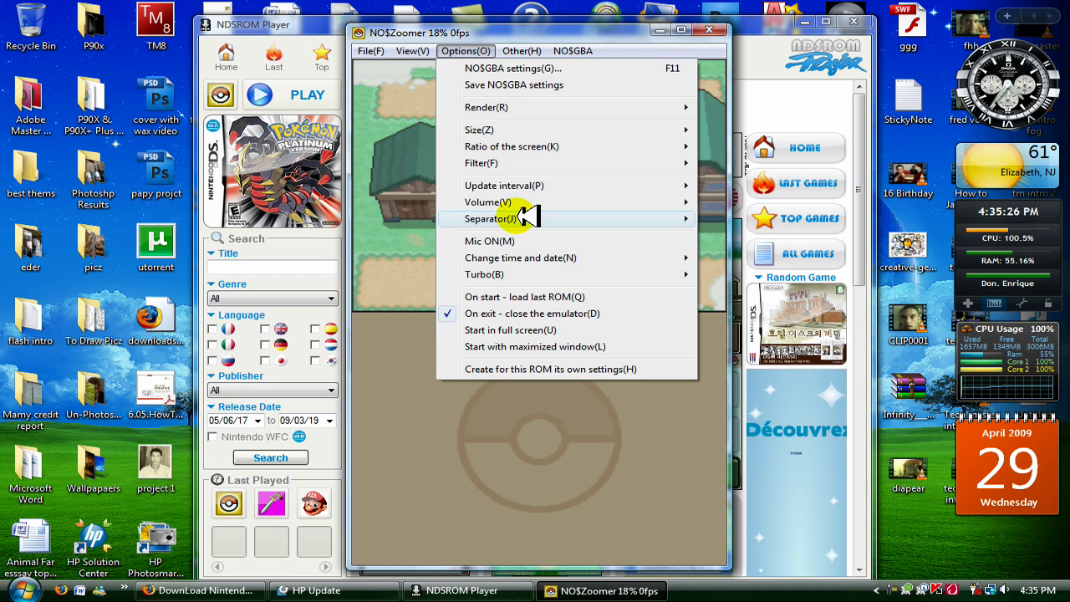
mouse_move(533, 127)
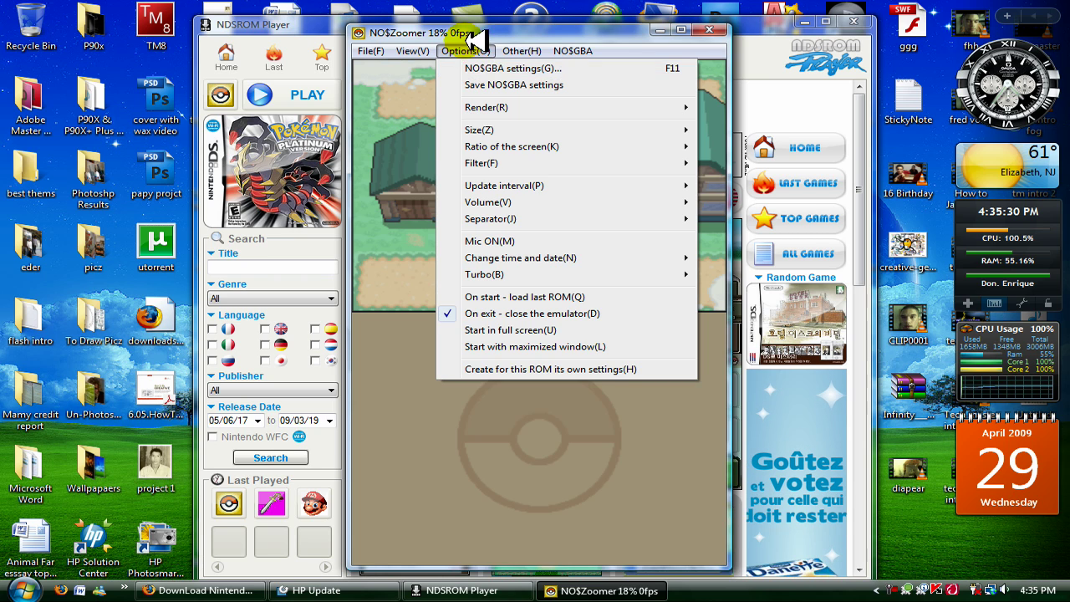
mouse_move(412, 50)
click(490, 67)
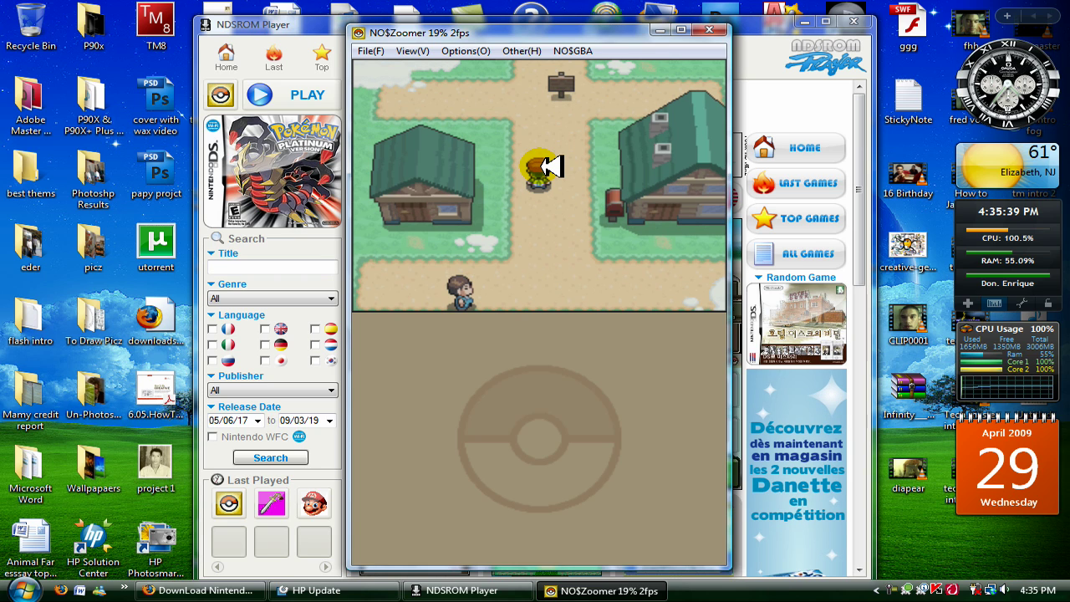
Walk the character up to the crossing near the signpost and left along the side path
key(Up)
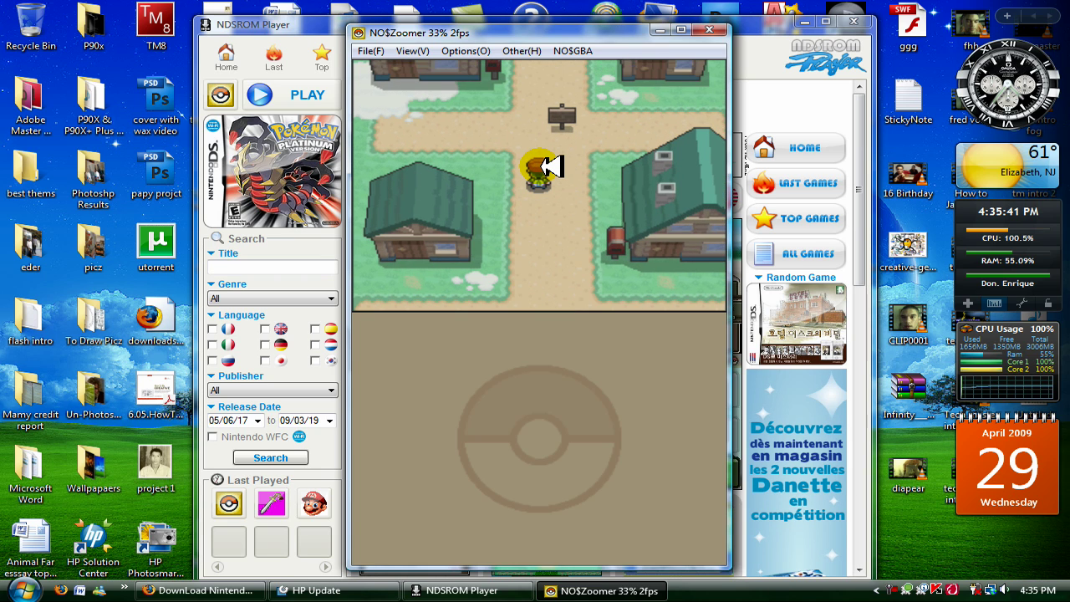
key(Left)
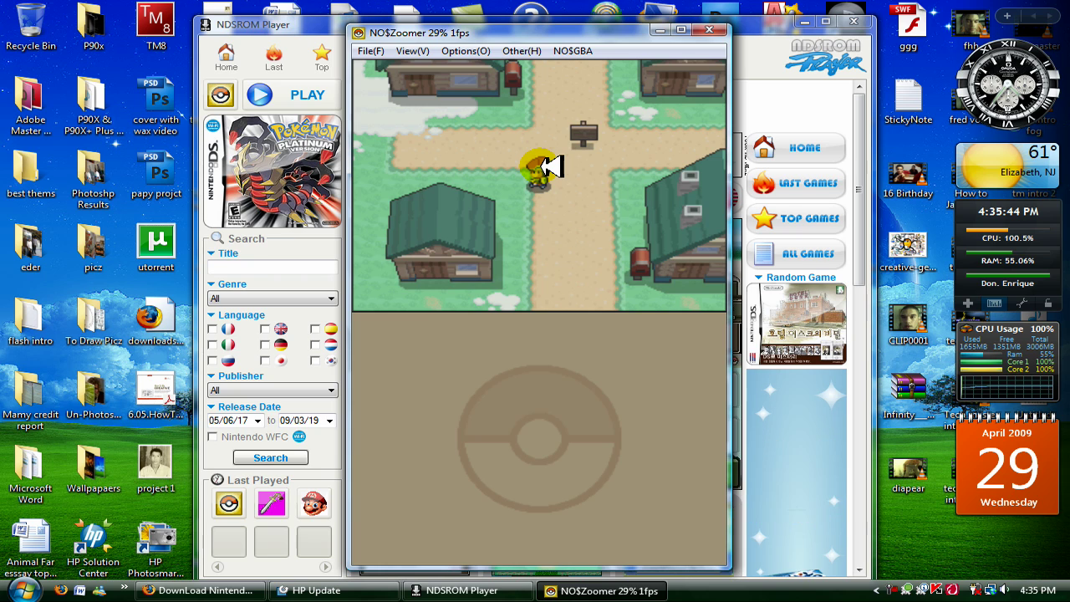
key(Left)
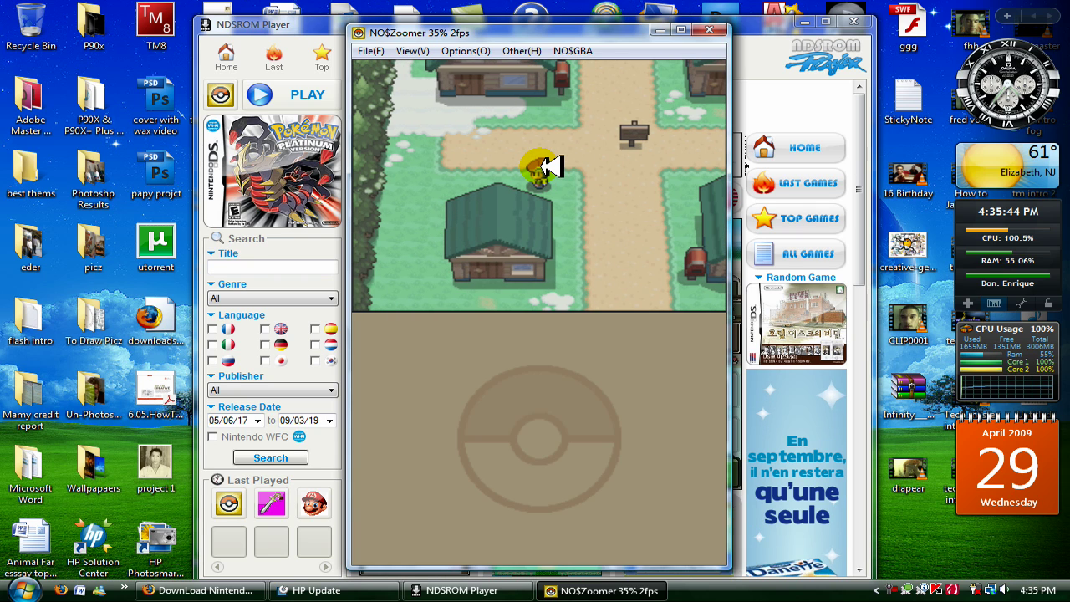